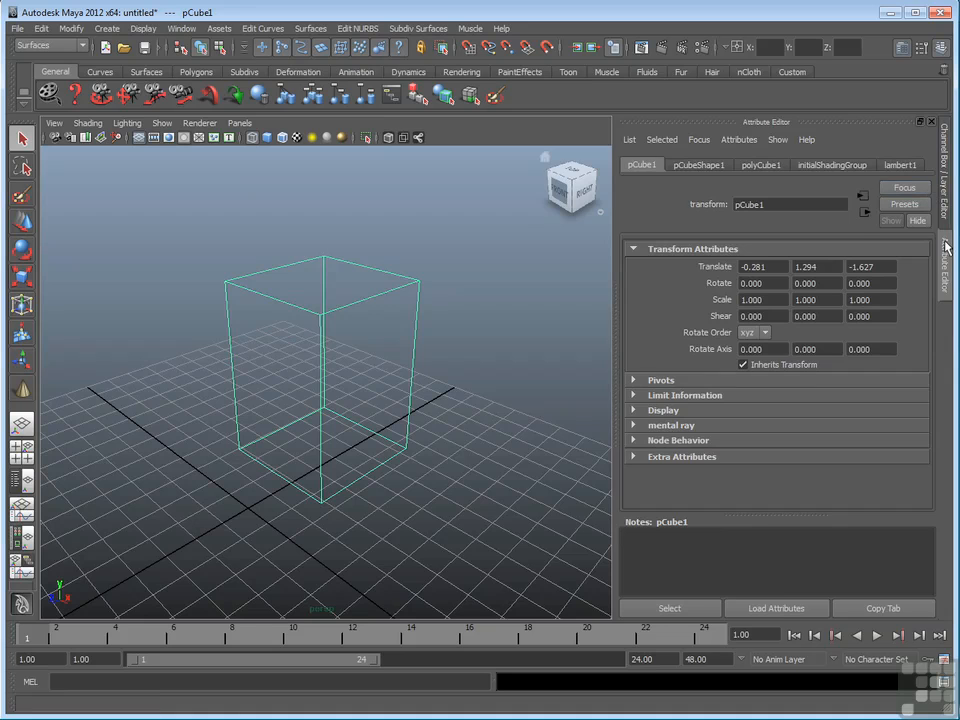
# Step: Show the Channel Box and open the Hypergraph Hierarchy, slightly narrowed and clear of the cube in the perspective view
pyautogui.click(944, 212)
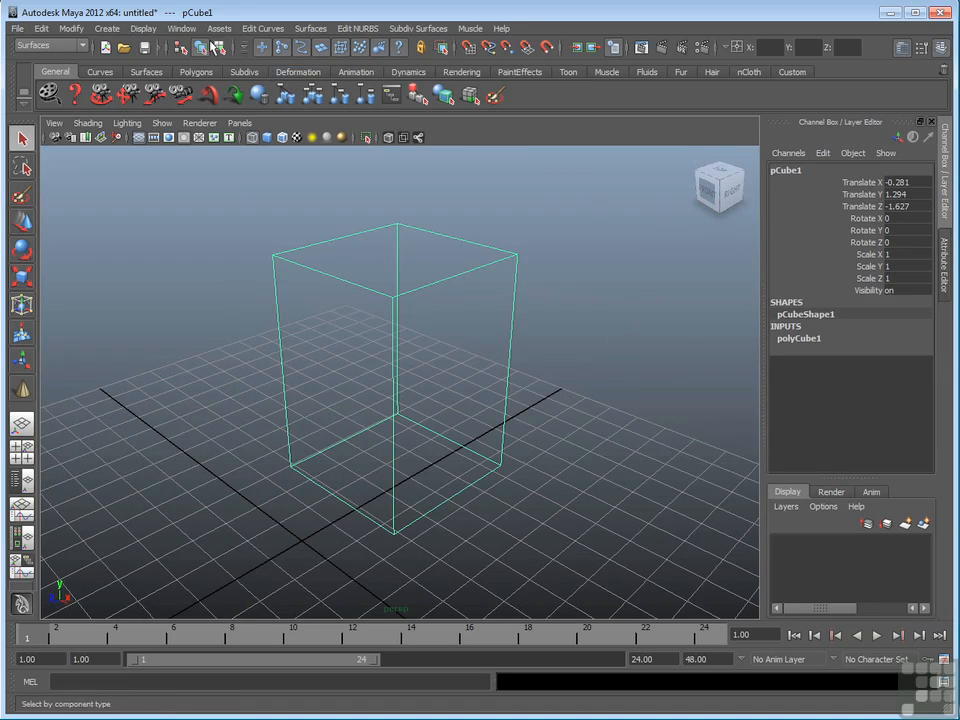
pyautogui.click(183, 29)
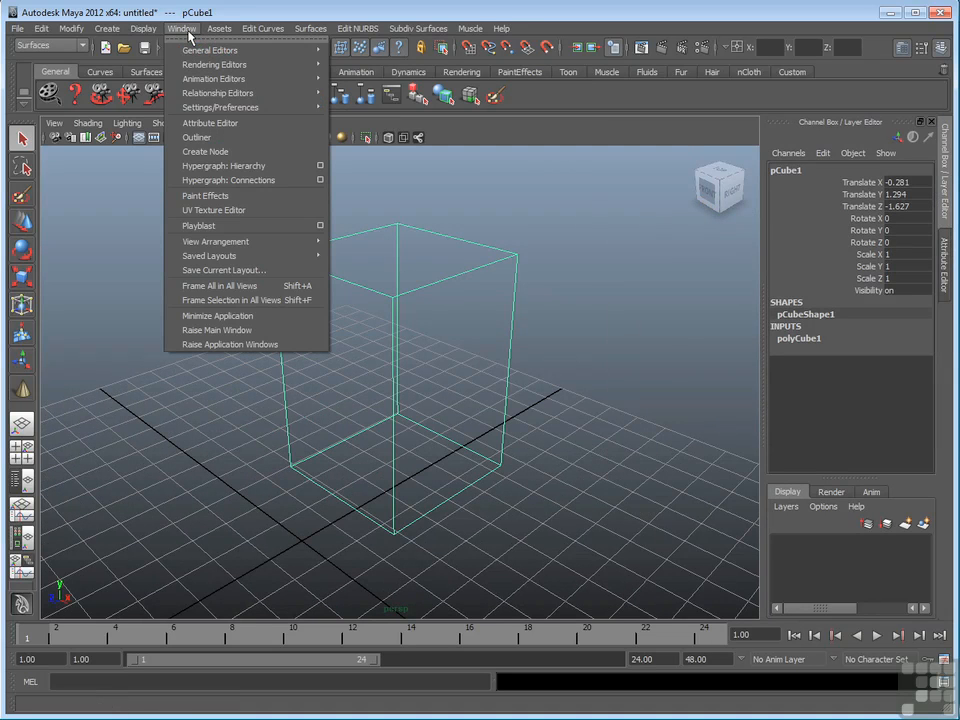
pyautogui.click(237, 168)
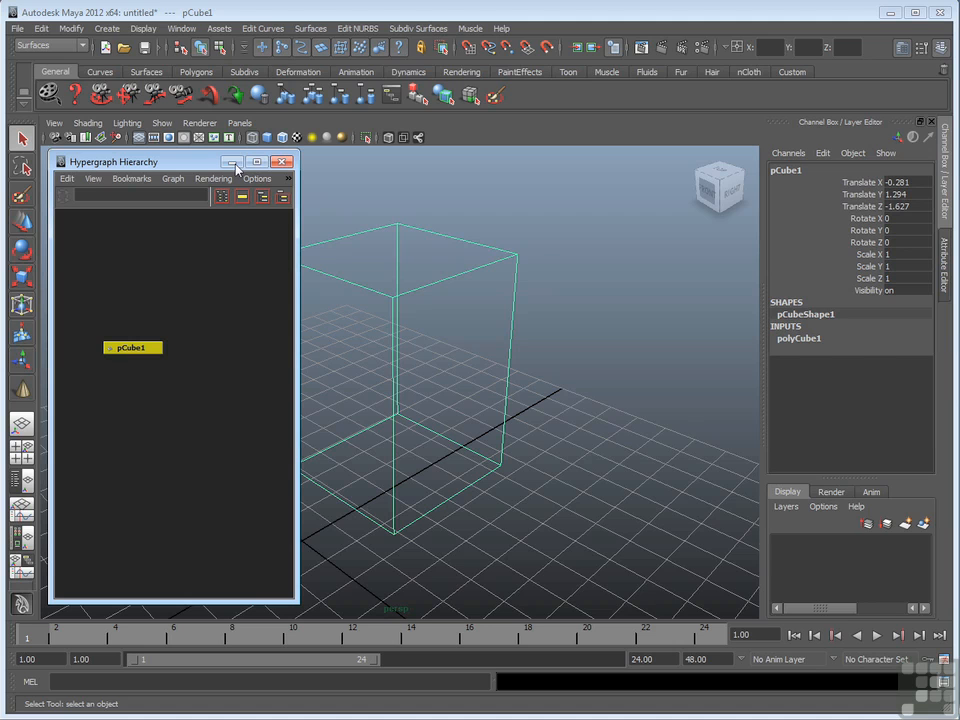
pyautogui.moveTo(193, 163)
pyautogui.mouseDown()
pyautogui.moveTo(469, 188)
pyautogui.moveTo(617, 91)
pyautogui.moveTo(407, 80)
pyautogui.moveTo(238, 142)
pyautogui.moveTo(208, 165)
pyautogui.mouseUp()
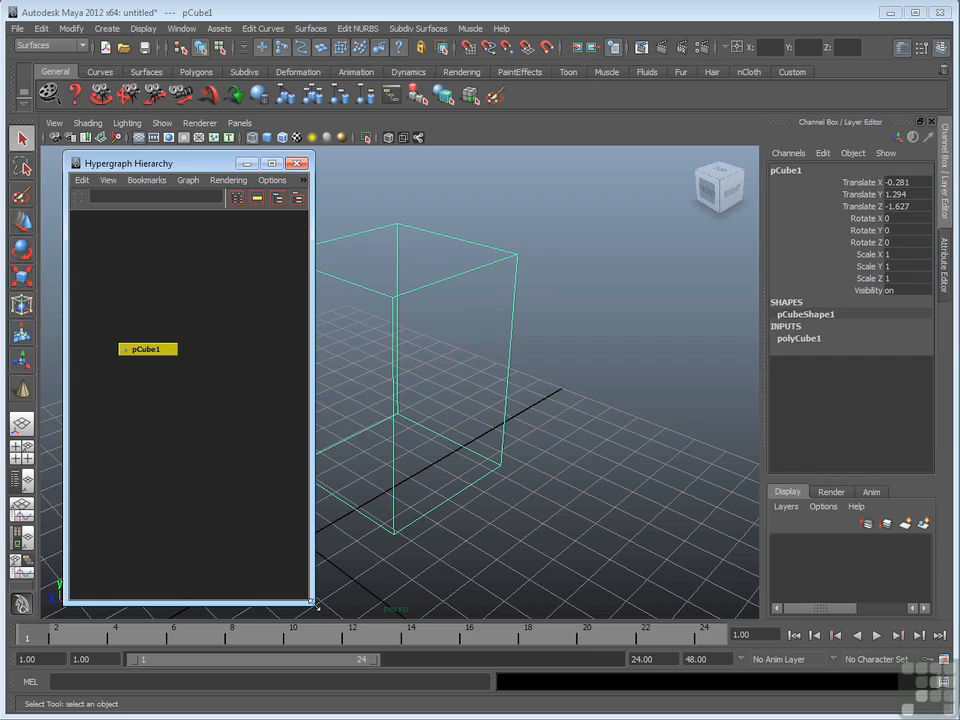
pyautogui.moveTo(312, 603); pyautogui.dragTo(289, 598)
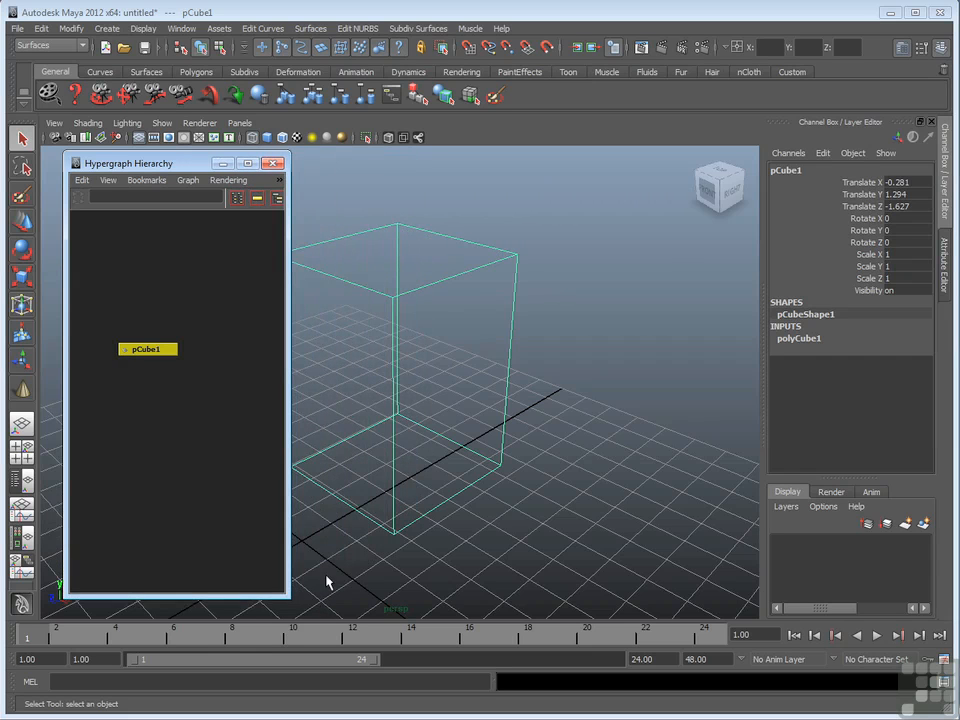
pyautogui.keyDown('alt'); pyautogui.moveTo(448, 403); pyautogui.dragTo(588, 394, button='middle'); pyautogui.keyUp('alt')
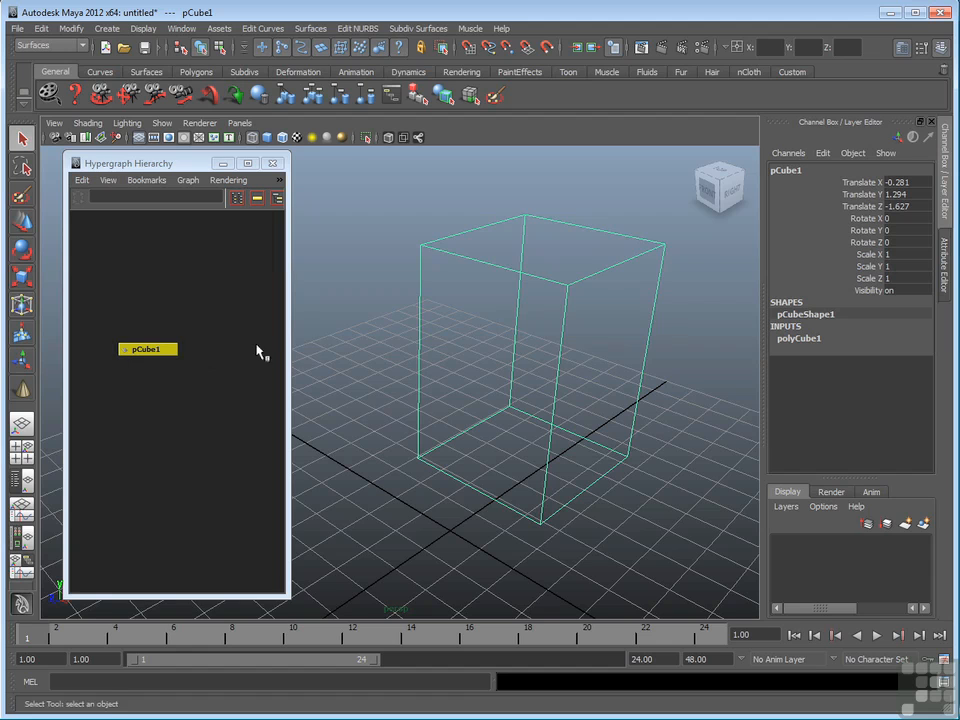
# Step: Deselect and reselect the cube in the perspective view, and repeat the selection using its Hypergraph node
pyautogui.click(350, 278)
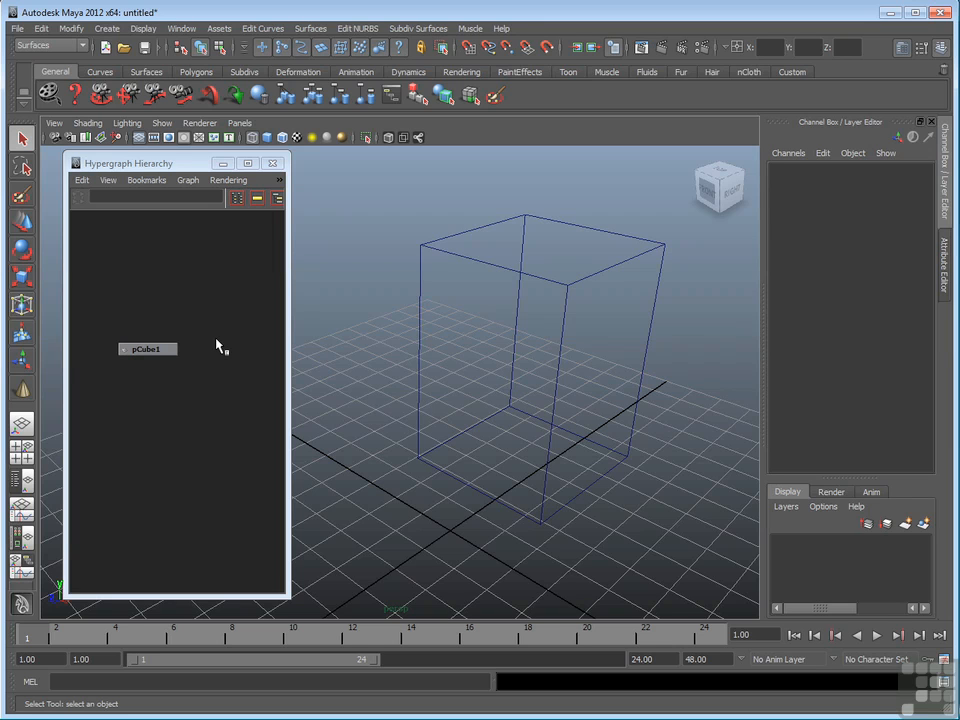
pyautogui.click(466, 263)
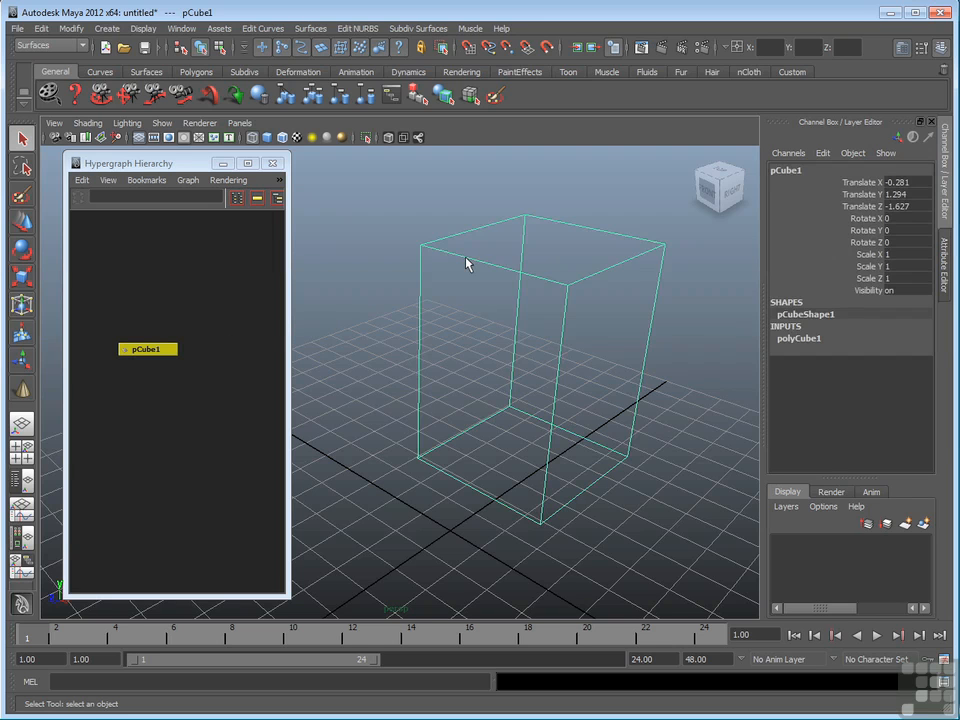
pyautogui.click(334, 309)
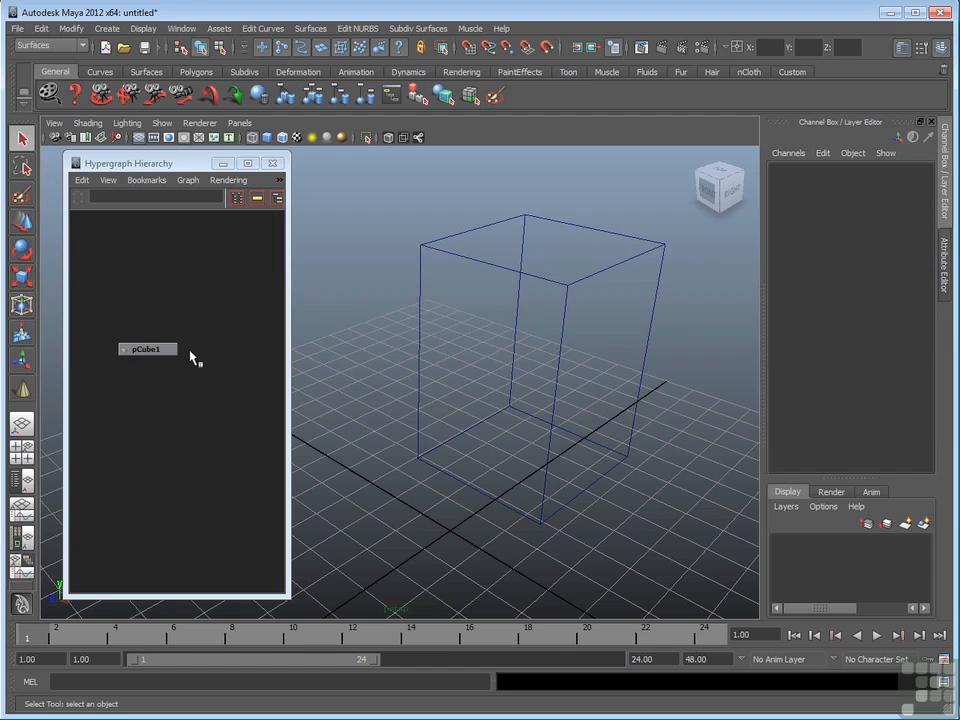
pyautogui.click(163, 352)
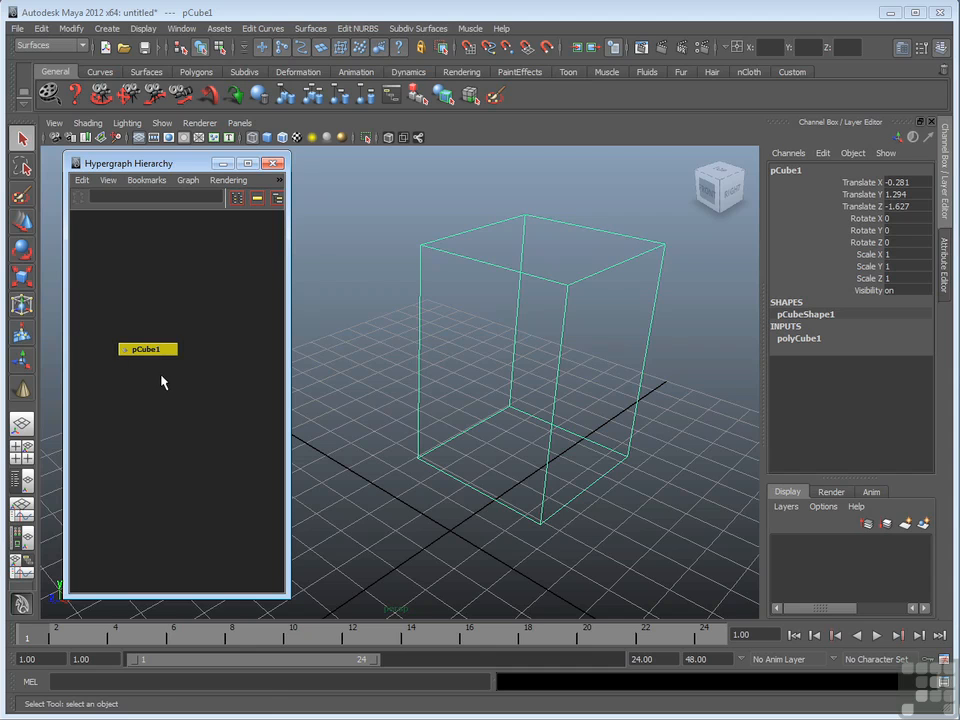
# Step: Create a polygon sphere on the grid beside the cube, centred at about X -2.1, Z -1.1
pyautogui.click(118, 31)
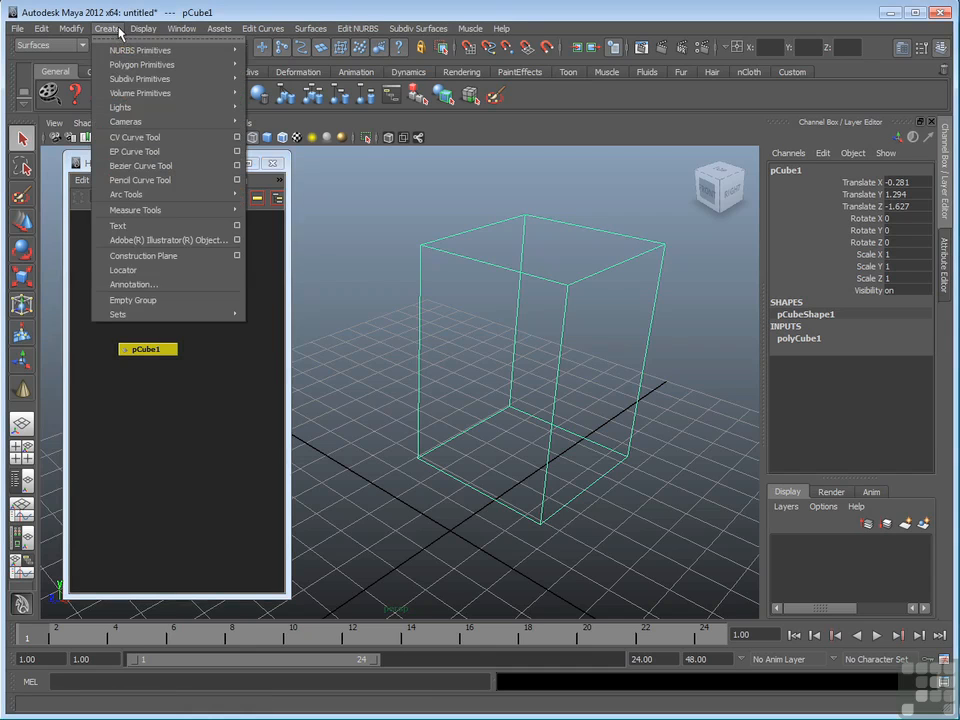
pyautogui.moveTo(133, 67)
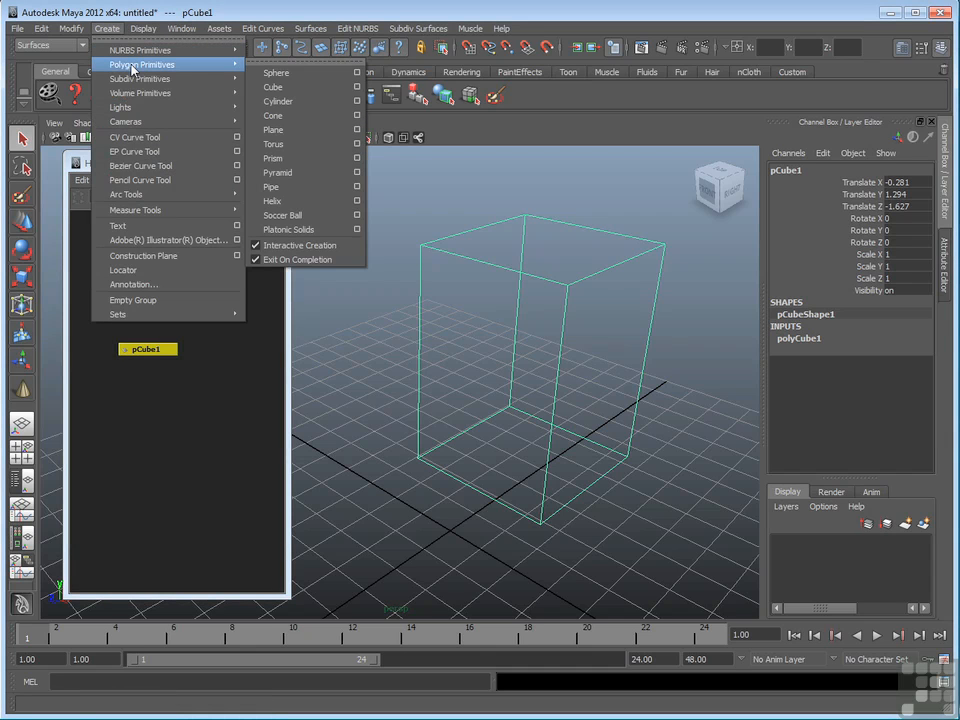
pyautogui.click(285, 72)
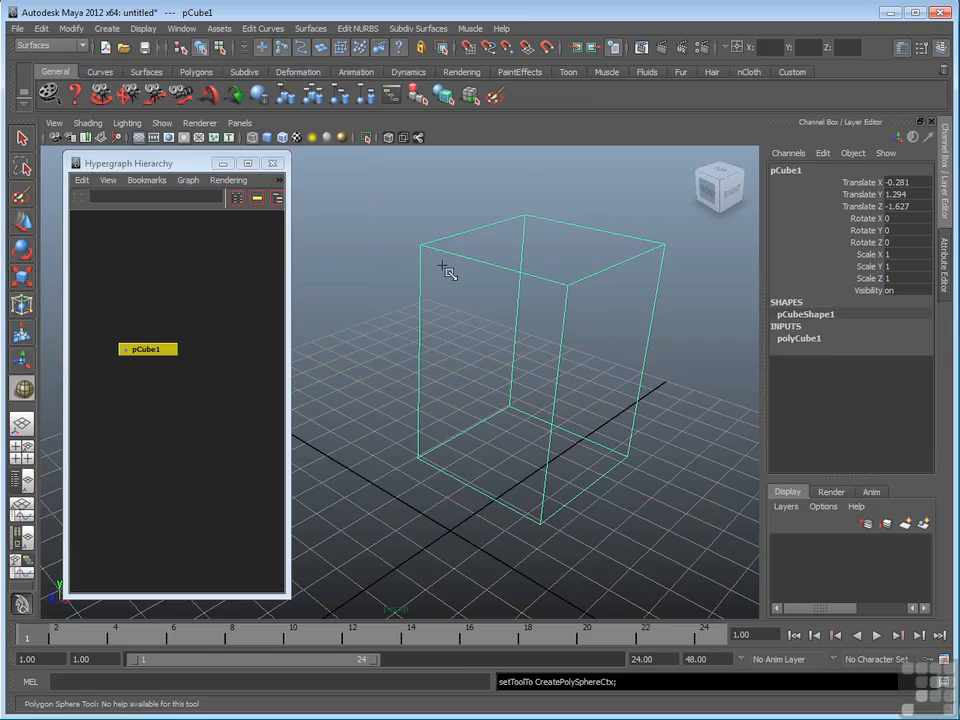
pyautogui.moveTo(390, 424); pyautogui.dragTo(429, 454)
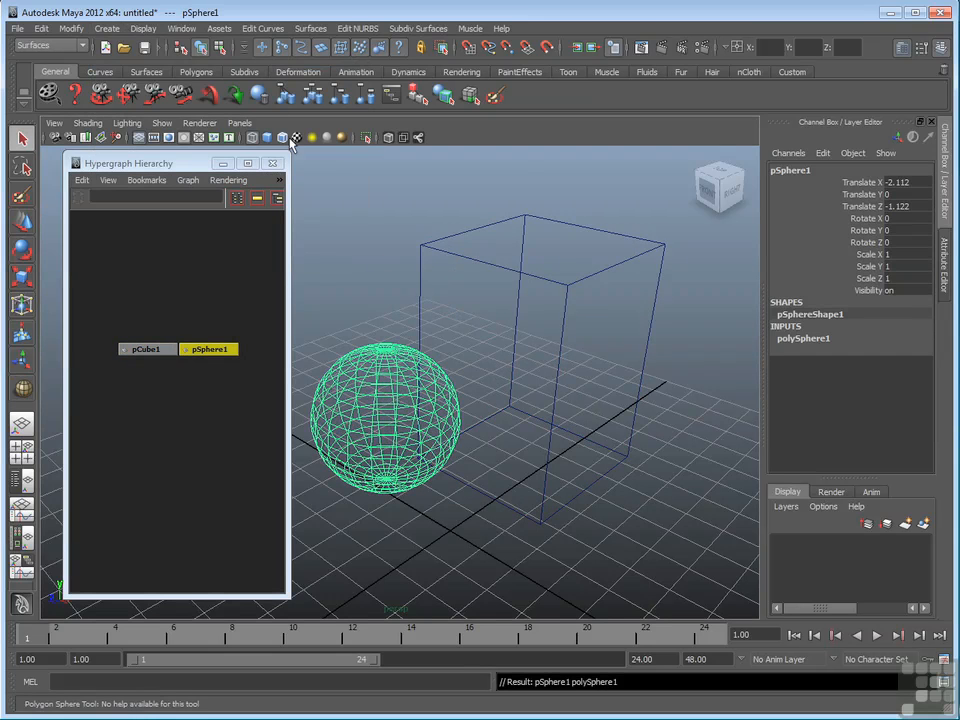
# Step: Create a polygon plane on the grid overlapping the cube's base, centred at about X 0.6, Z -1.9, and return to the Select Tool
pyautogui.click(108, 29)
pyautogui.moveTo(131, 70)
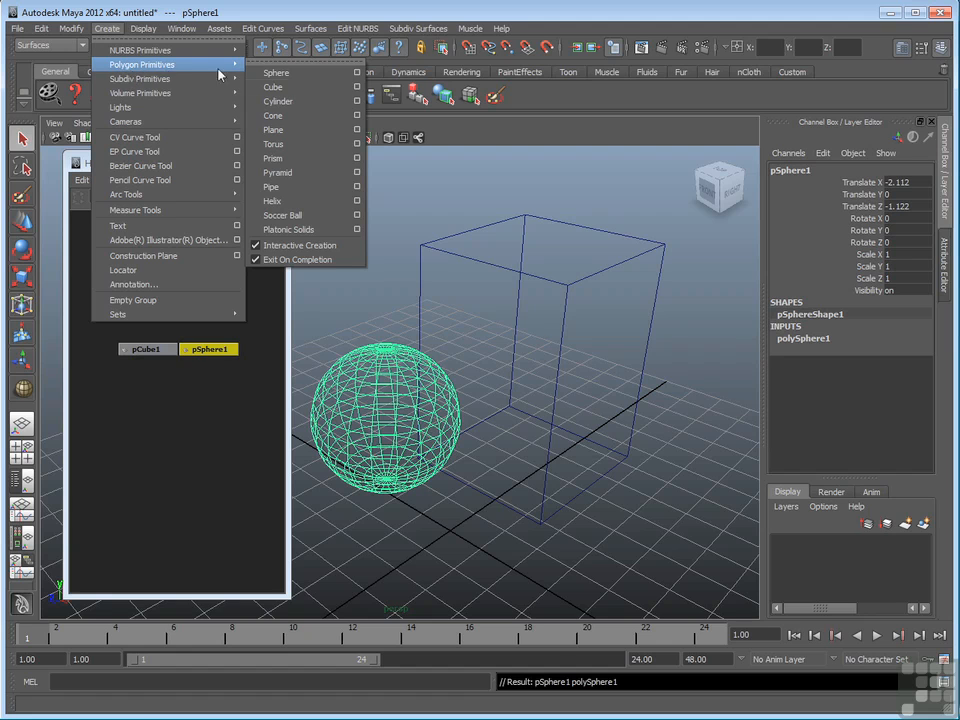
pyautogui.click(290, 130)
pyautogui.moveTo(498, 488); pyautogui.dragTo(716, 468)
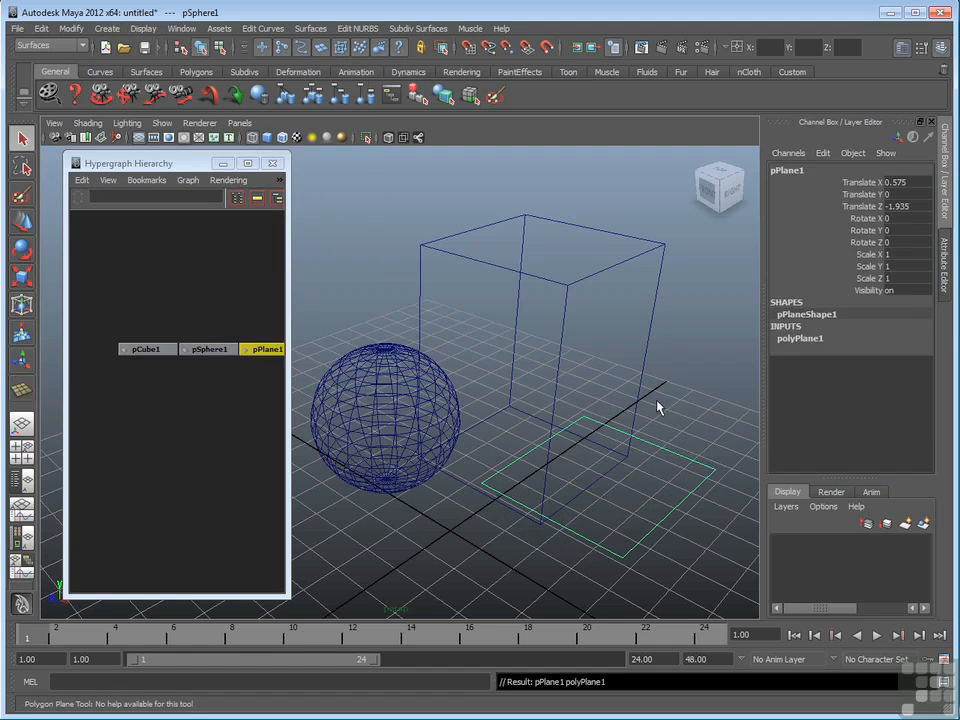
pyautogui.press('q')
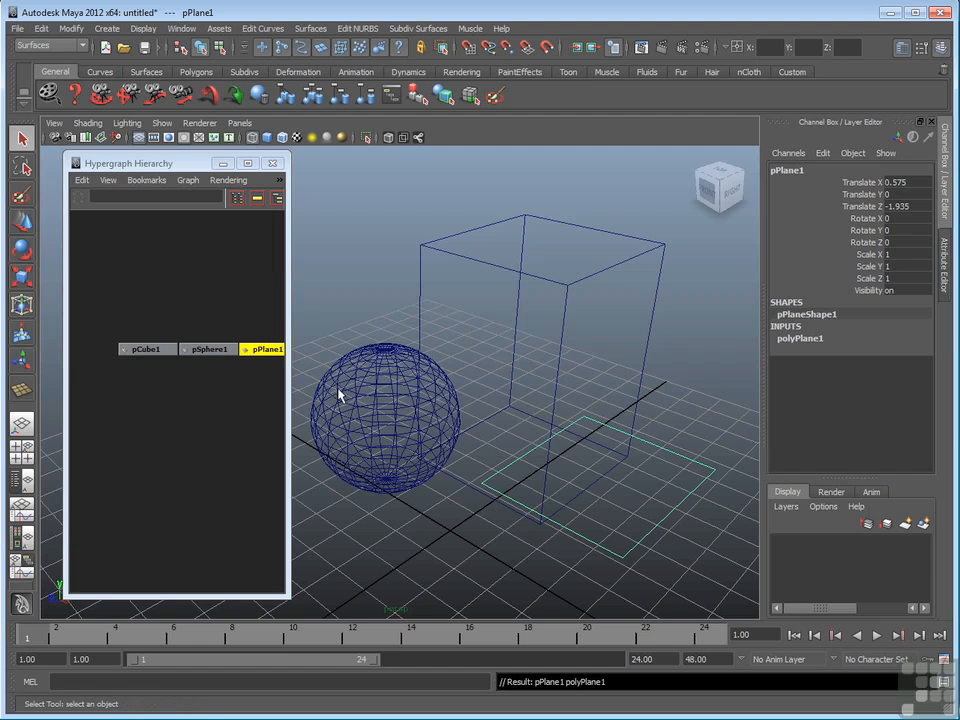
# Step: Frame the cube, sphere and plane nodes within the Hypergraph and select the pSphere1 node
pyautogui.click(196, 392)
pyautogui.keyDown('alt'); pyautogui.moveTo(196, 392); pyautogui.dragTo(166, 437, button='middle'); pyautogui.keyUp('alt')
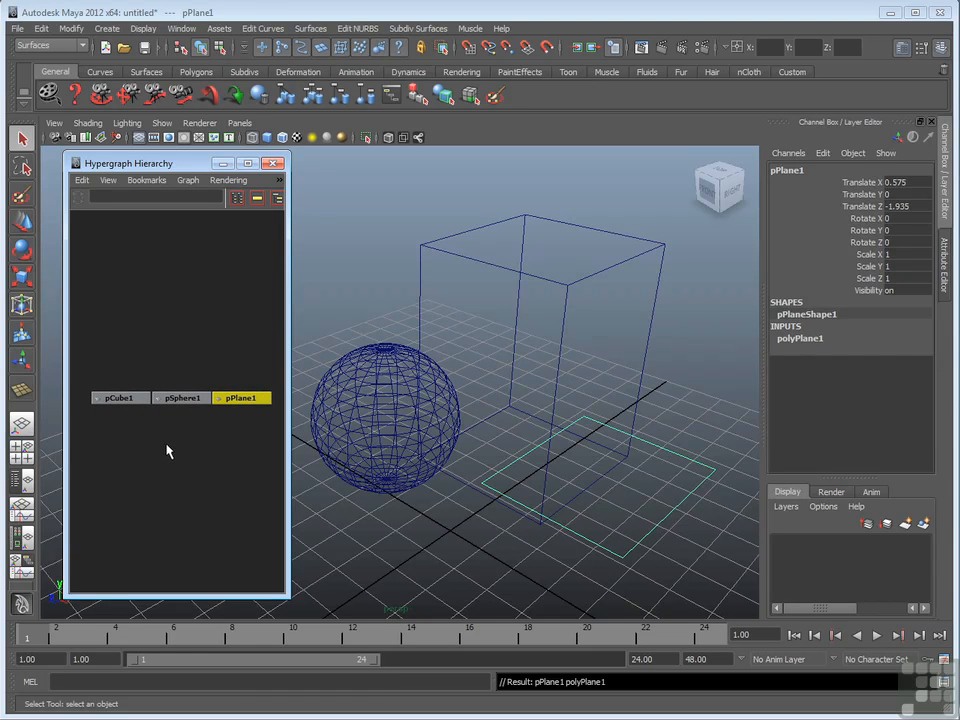
pyautogui.keyDown('alt'); pyautogui.moveTo(161, 444); pyautogui.dragTo(242, 407, button='right'); pyautogui.keyUp('alt')
pyautogui.keyDown('alt'); pyautogui.moveTo(174, 455); pyautogui.dragTo(255, 447, button='middle'); pyautogui.keyUp('alt')
pyautogui.keyDown('alt'); pyautogui.moveTo(255, 447); pyautogui.dragTo(158, 482, button='right'); pyautogui.keyUp('alt')
pyautogui.keyDown('alt'); pyautogui.moveTo(200, 468); pyautogui.dragTo(156, 456, button='middle'); pyautogui.keyUp('alt')
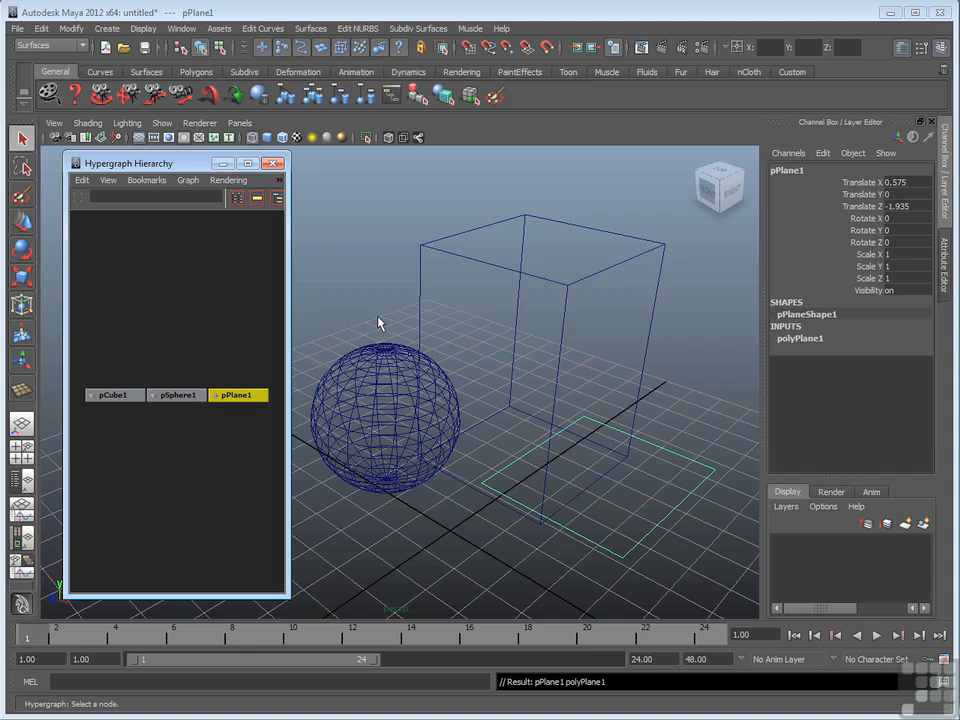
pyautogui.click(180, 396)
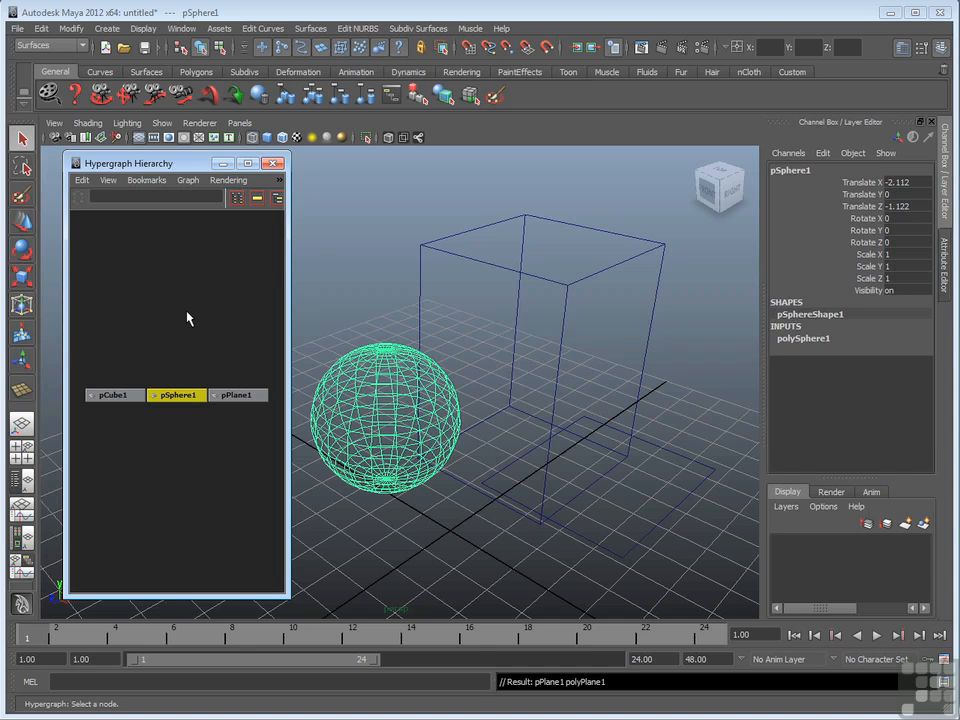
# Step: Replace the Hypergraph with the Outliner, enlarging its window and placing it clear of the cube and sphere
pyautogui.click(276, 164)
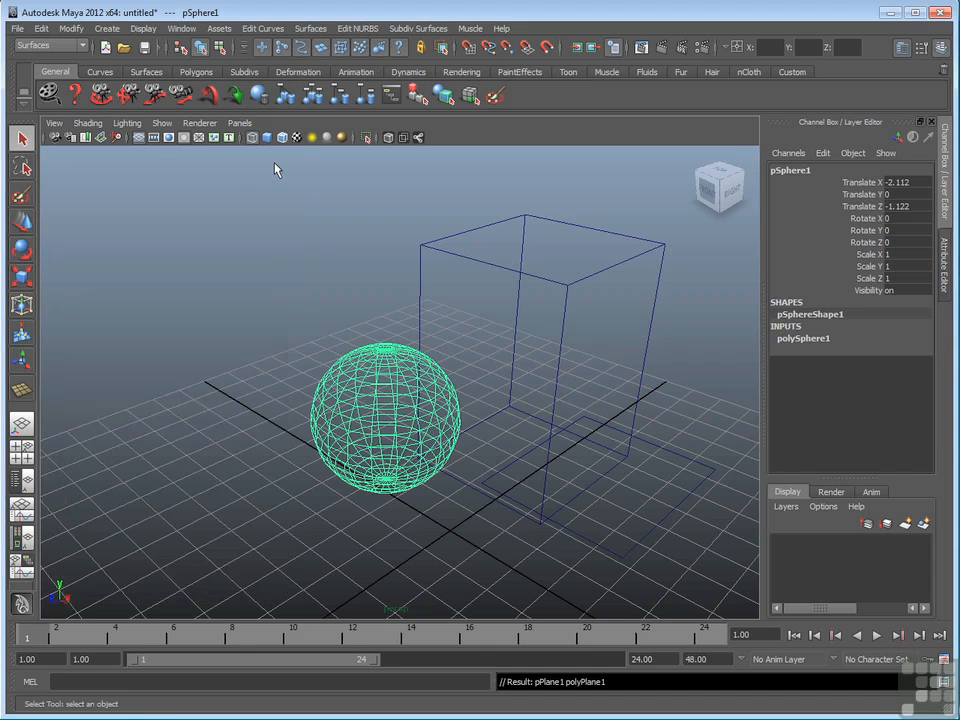
pyautogui.click(182, 29)
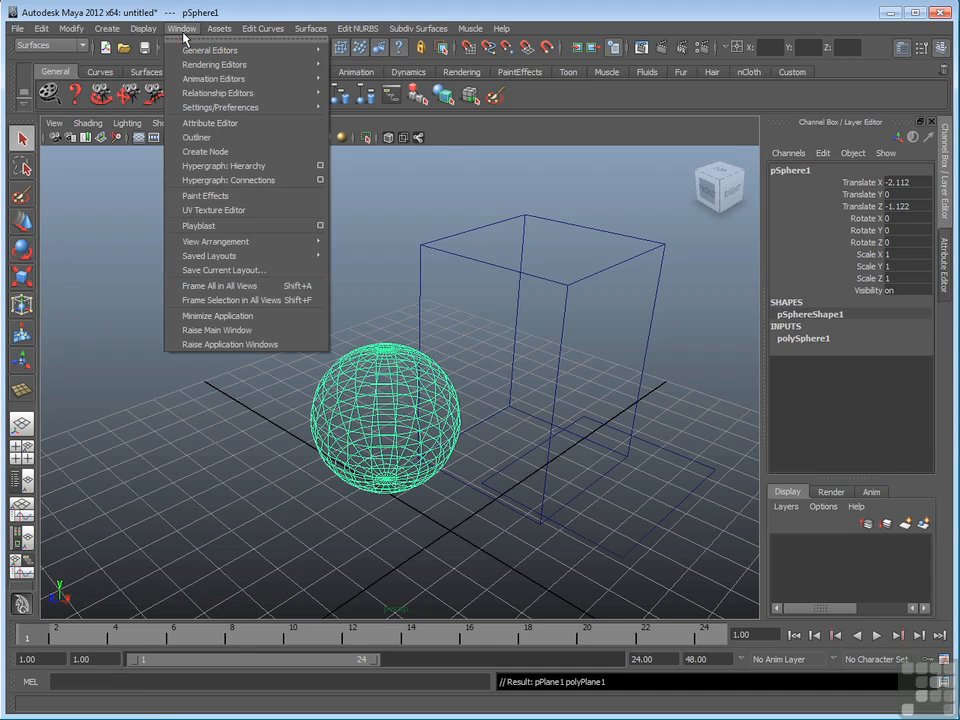
pyautogui.click(200, 137)
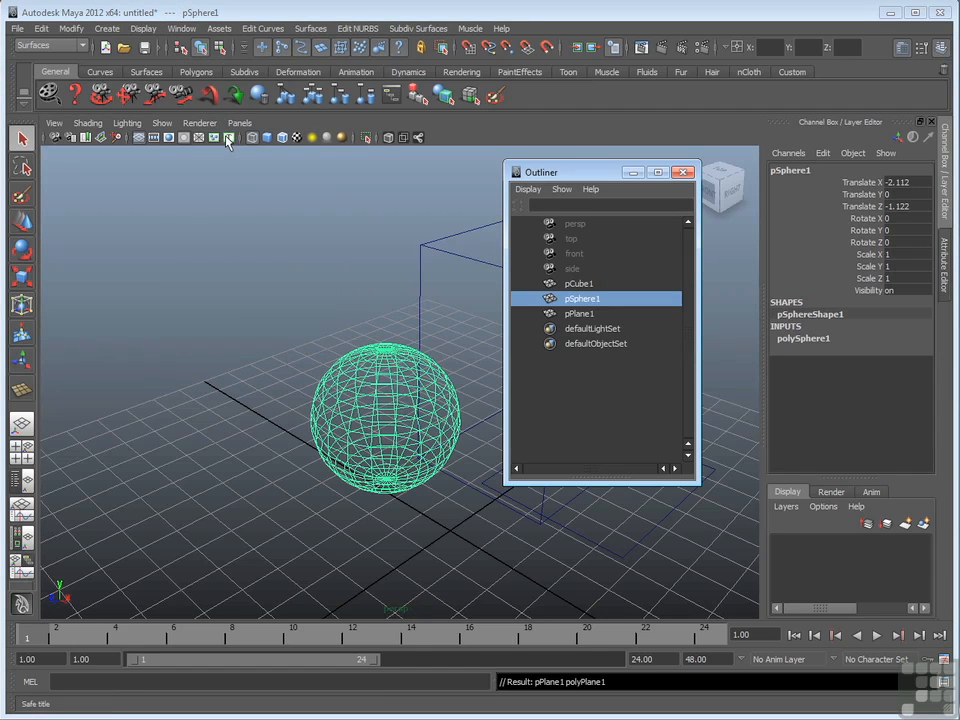
pyautogui.moveTo(616, 172); pyautogui.dragTo(673, 165)
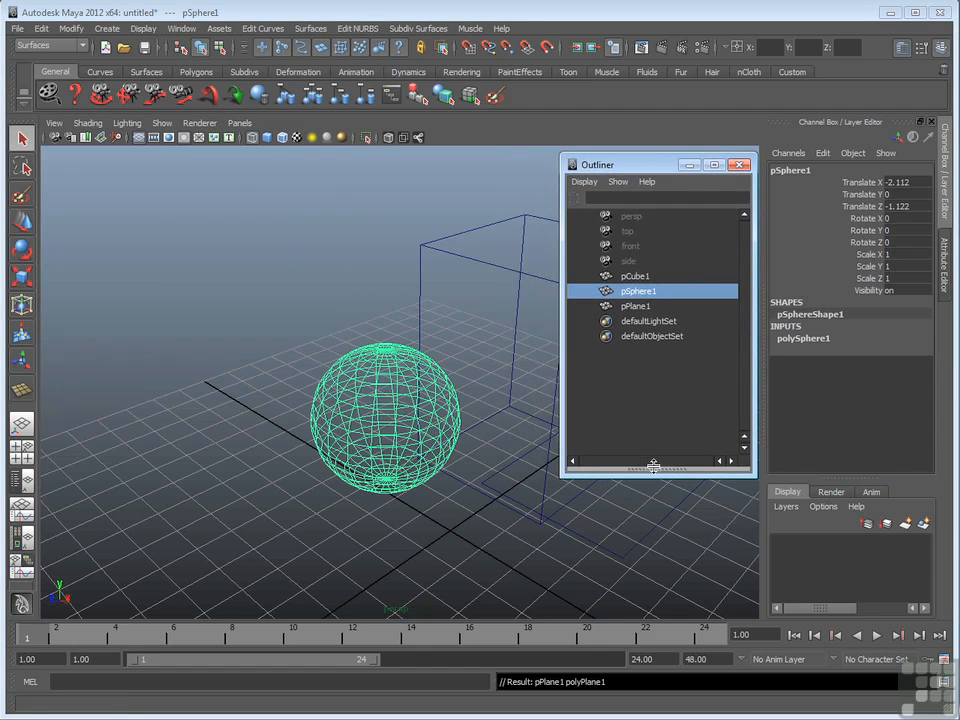
pyautogui.moveTo(561, 476); pyautogui.dragTo(516, 579)
pyautogui.moveTo(594, 168); pyautogui.dragTo(132, 171)
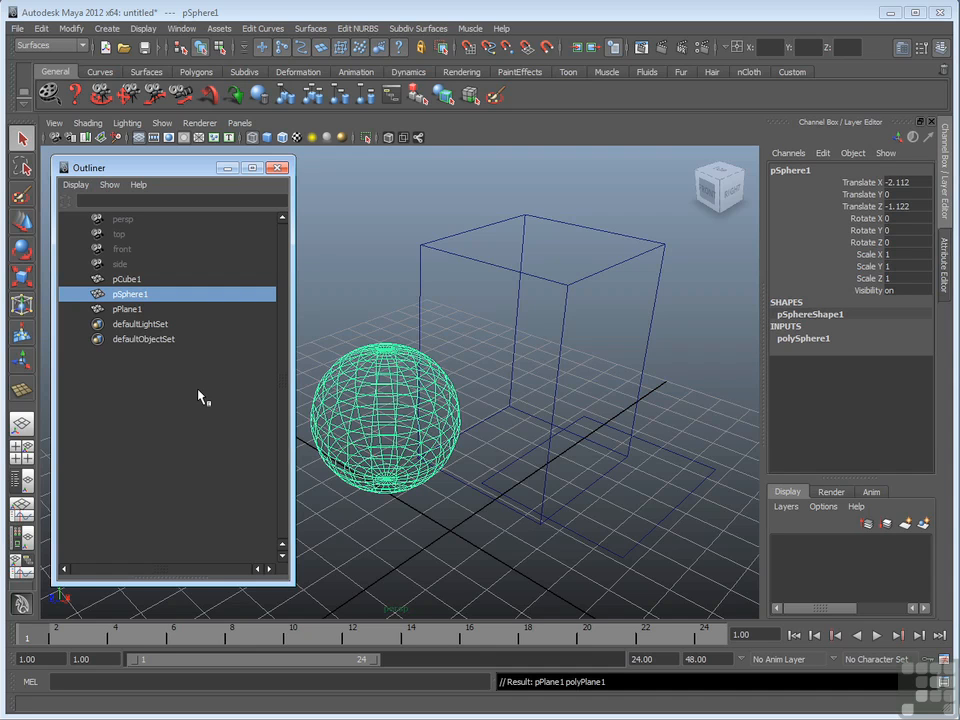
# Step: Select pCube1, pSphere1, pPlane1, defaultLightSet and defaultObjectSet one after another in the Outliner, finishing with pCube1
pyautogui.click(125, 280)
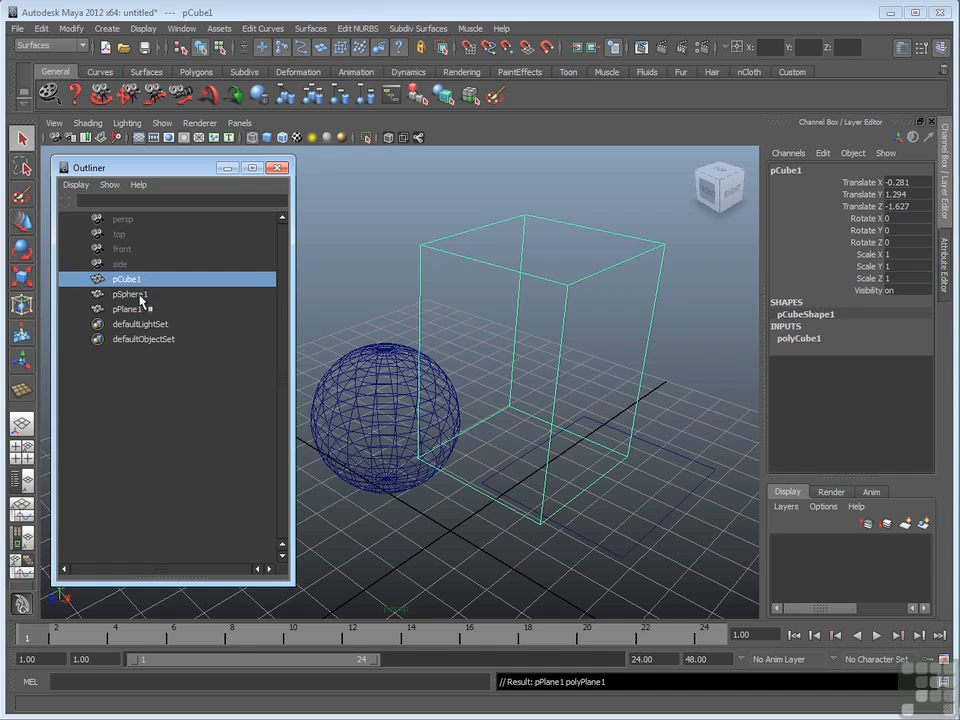
pyautogui.click(141, 296)
pyautogui.click(139, 310)
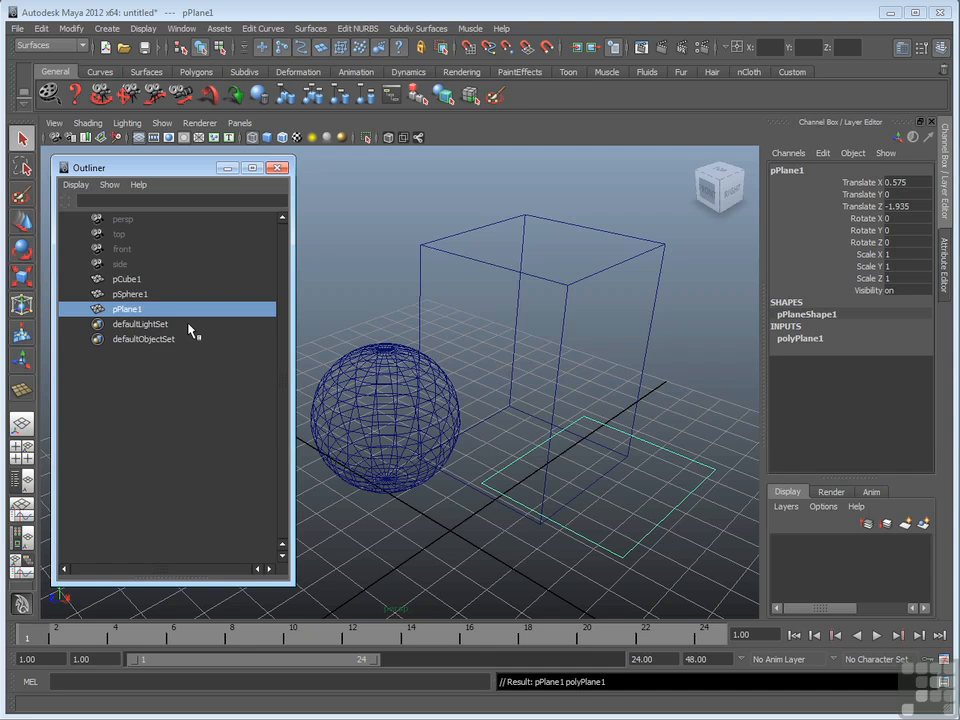
pyautogui.click(158, 326)
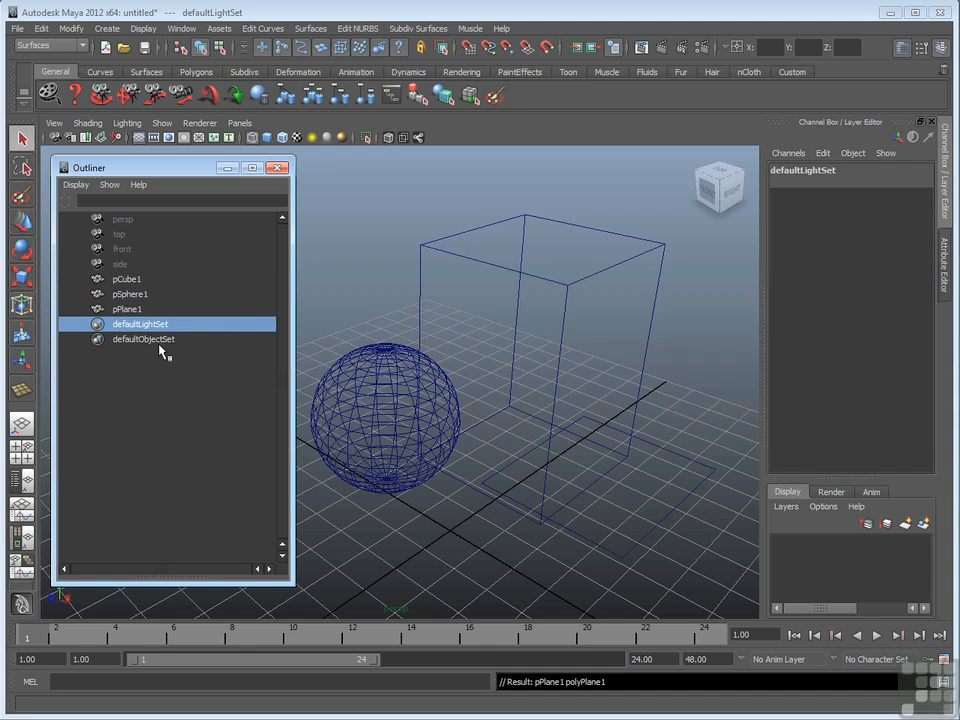
pyautogui.click(161, 341)
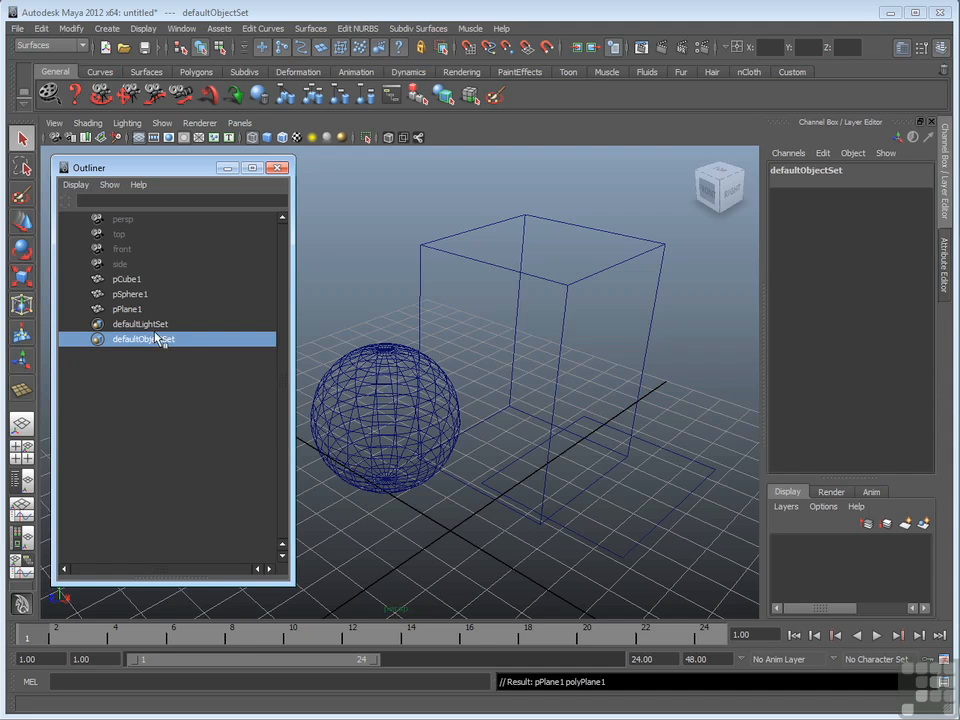
pyautogui.click(130, 280)
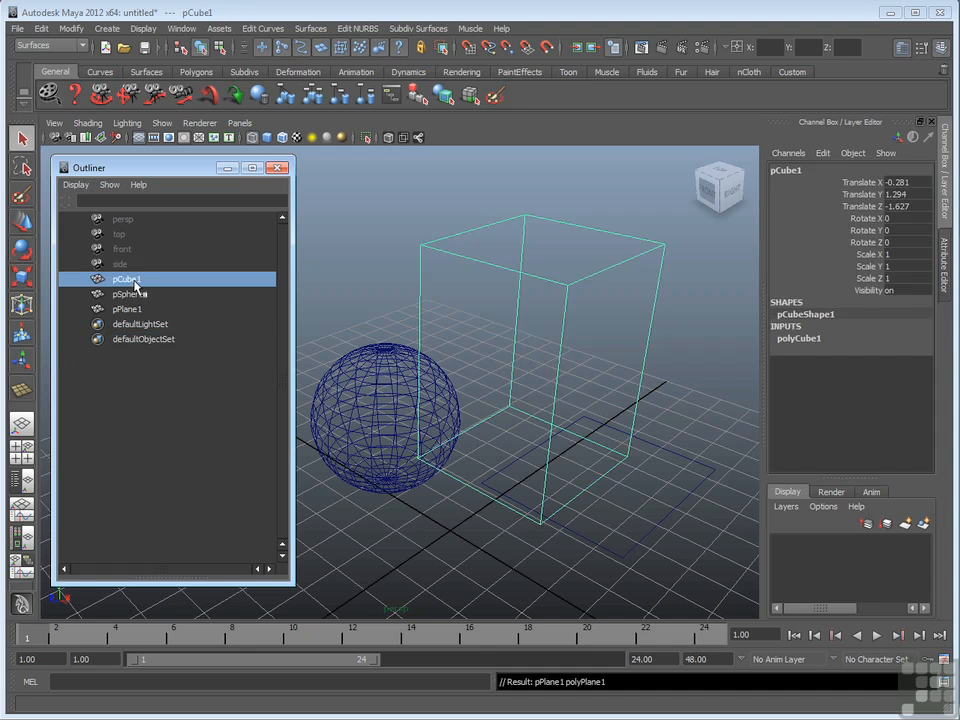